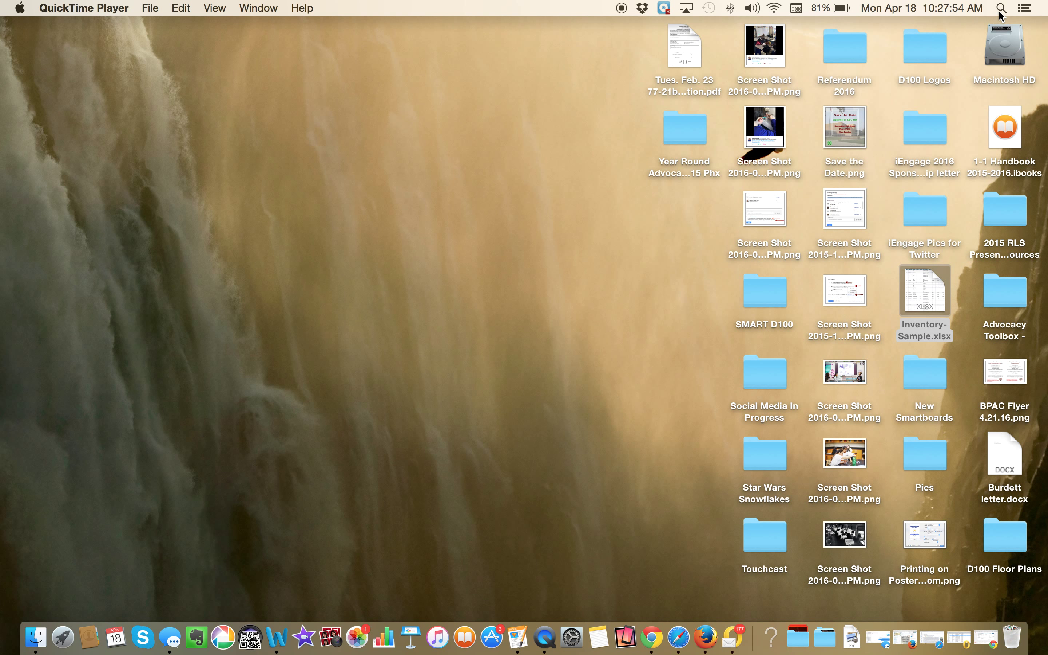
Launch System Preferences via Spotlight and search its settings for 'speech'
key(super+space)
text(sys)
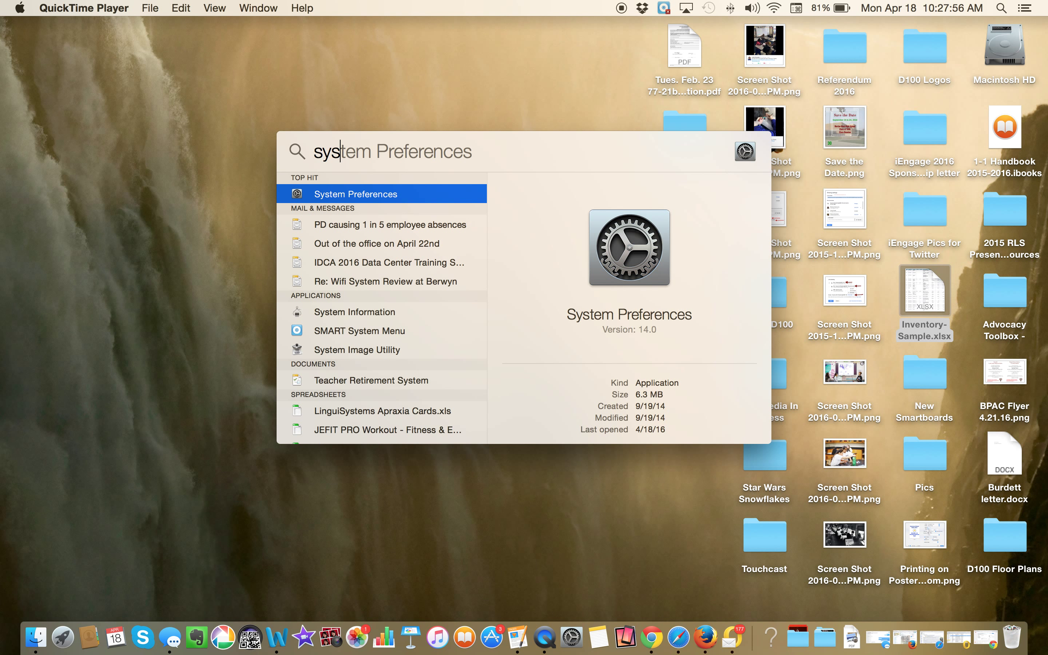
click(405, 194)
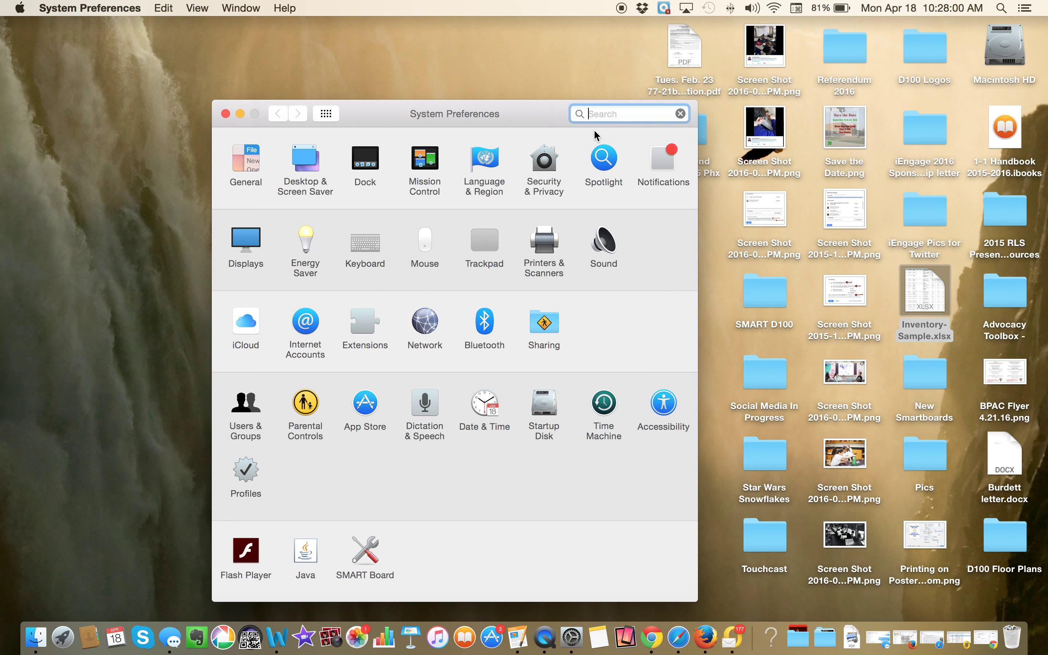
text(spee)
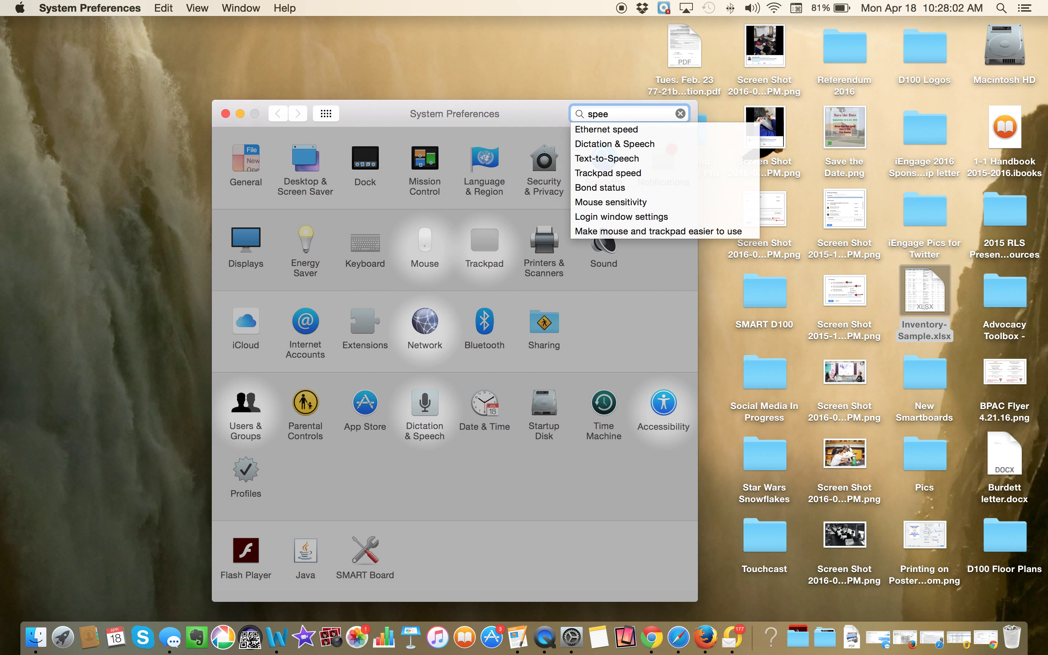
text(ch)
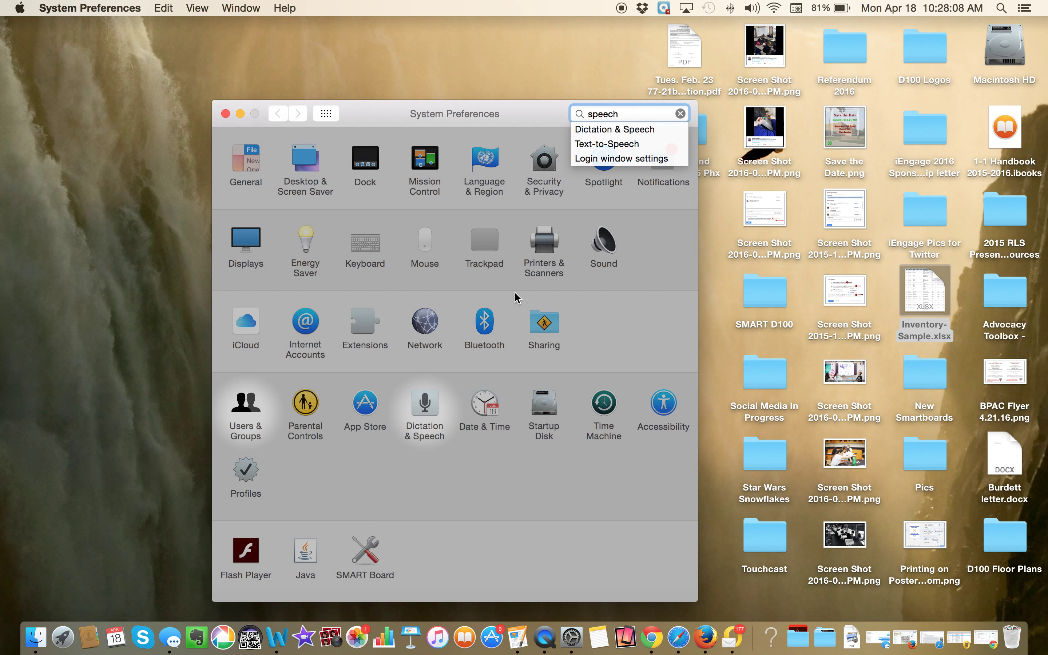
Open Dictation & Speech and keep Internal Microphone as the dictation input
click(426, 404)
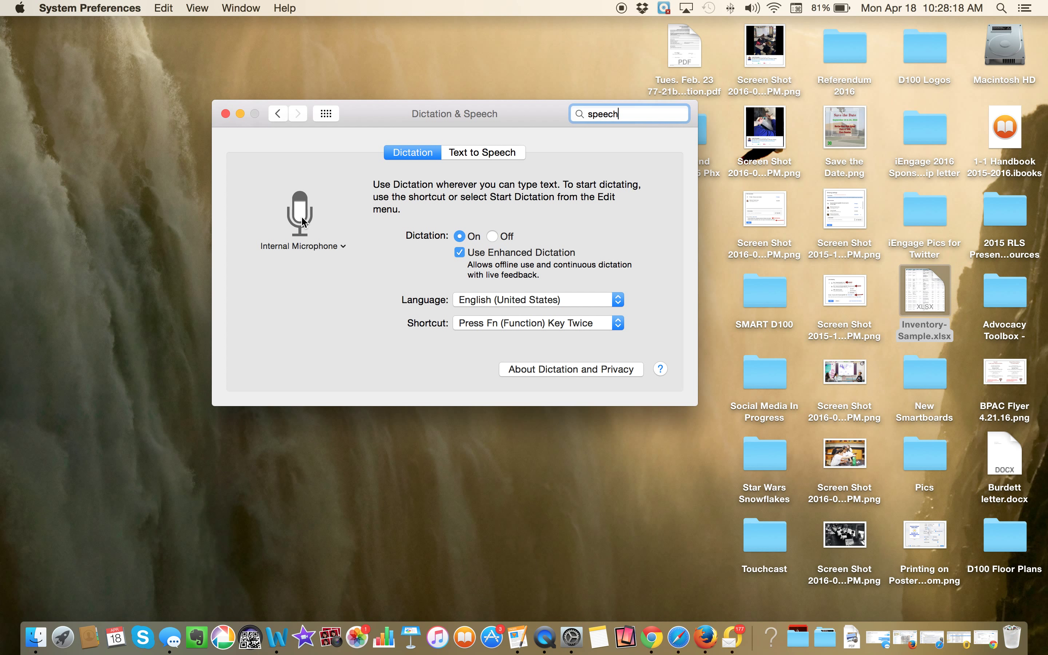
click(337, 246)
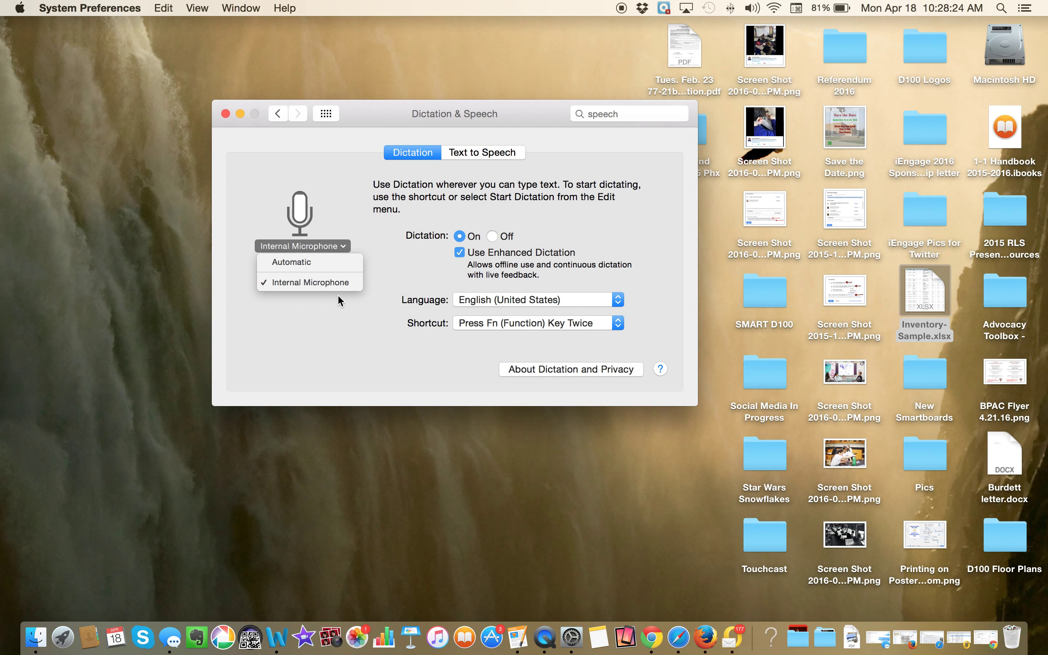
click(339, 281)
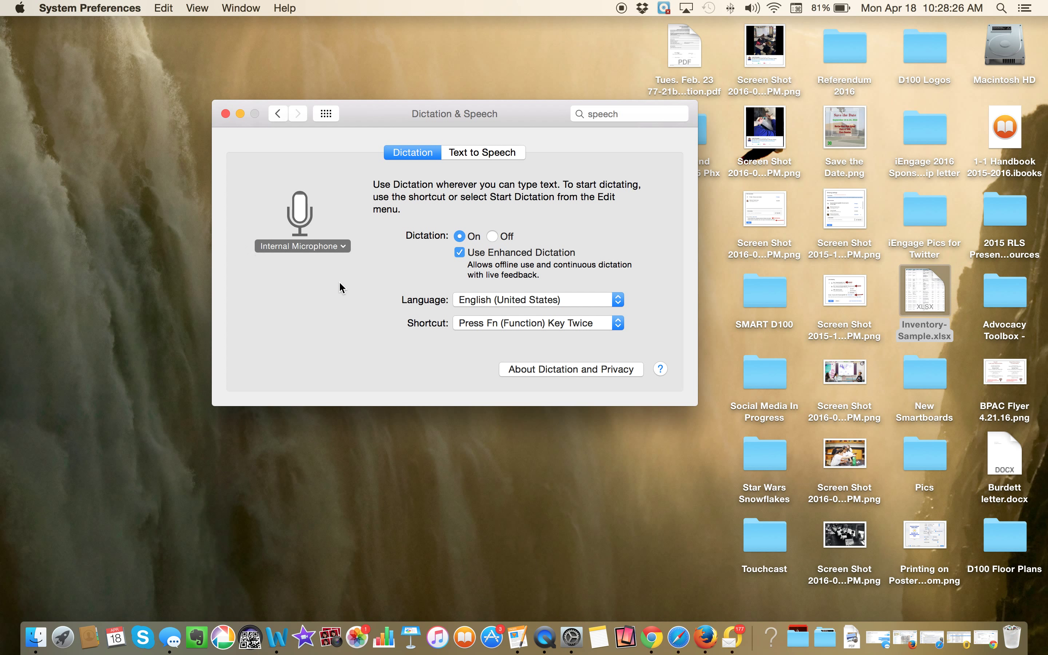
Turn Dictation off and back on so it ends switched On, then check its language options
click(492, 237)
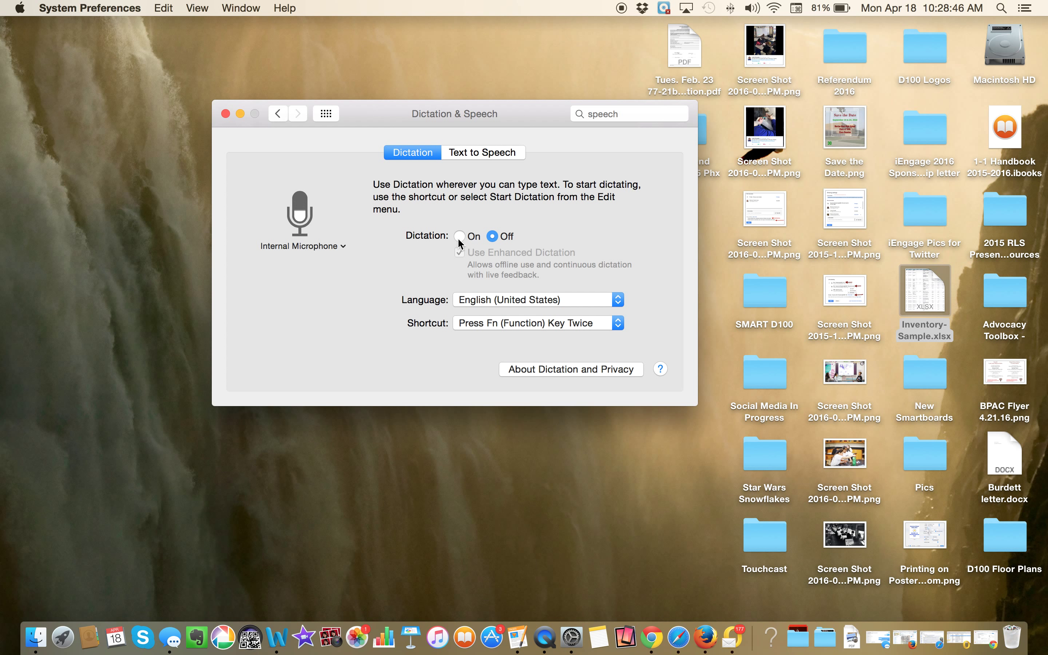
click(458, 238)
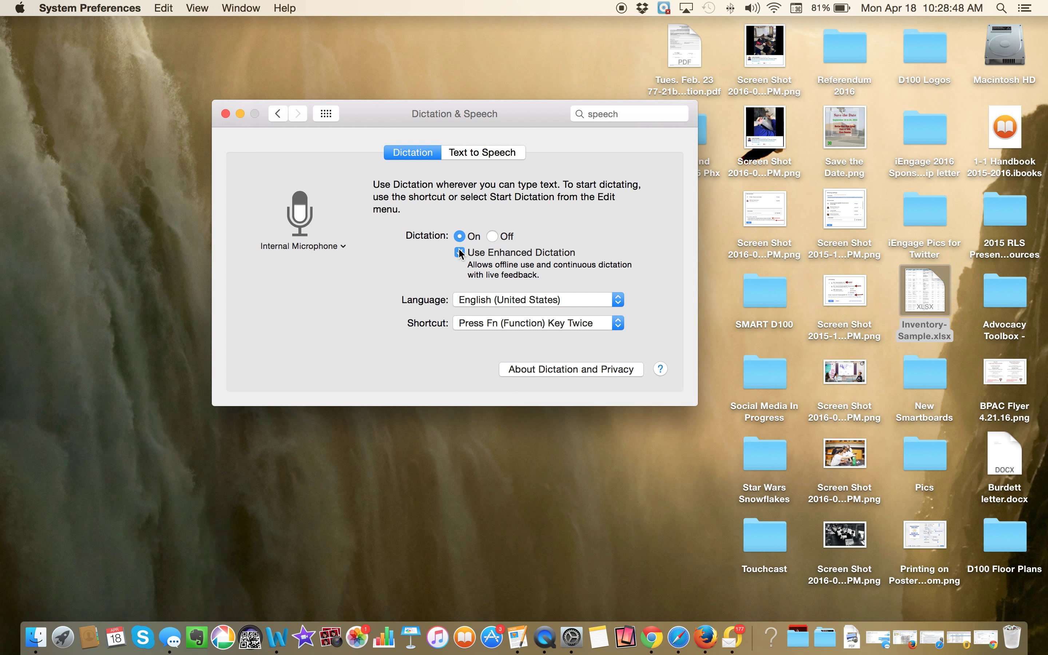
click(475, 298)
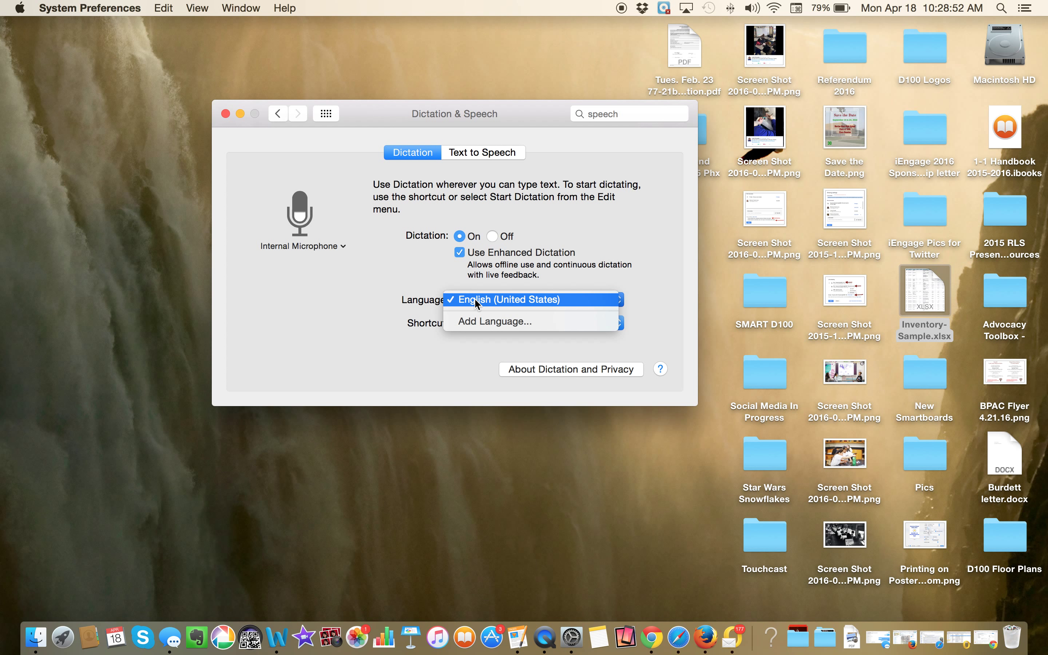
Choose Add Language… and browse the language list, where only English (United States) is checked
click(479, 323)
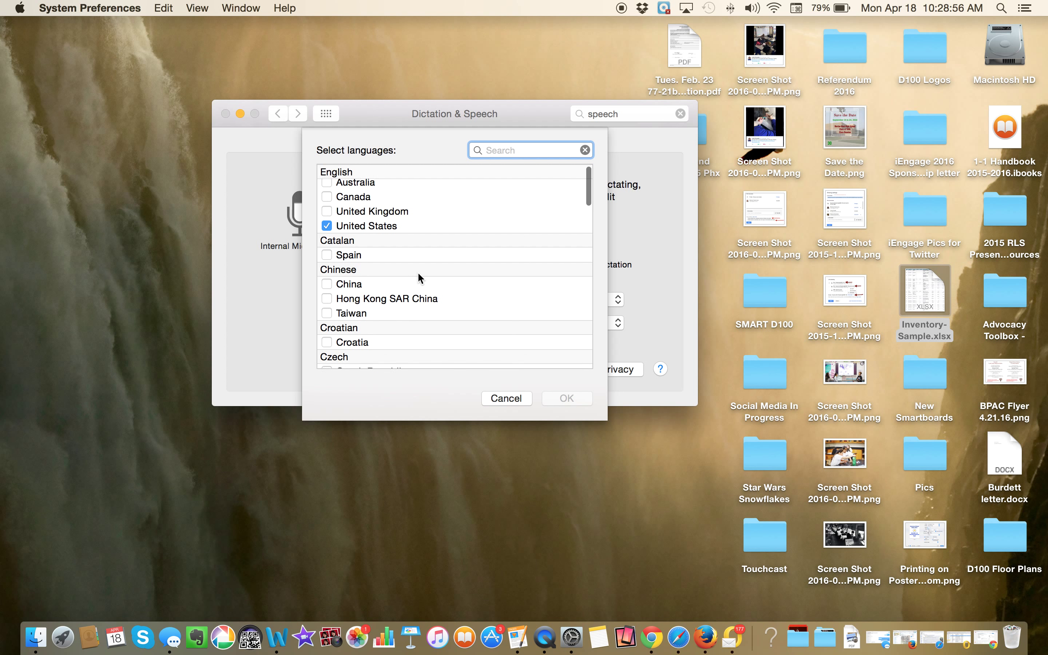
scroll(418, 273, down, 5)
scroll(418, 272, down, 5)
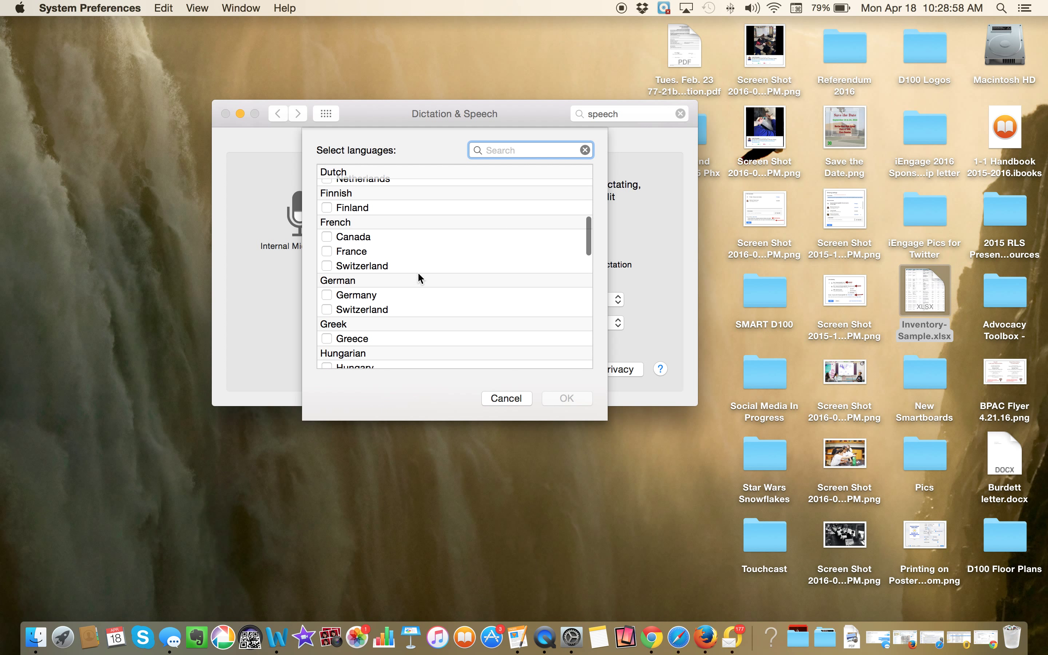
scroll(417, 277, down, 5)
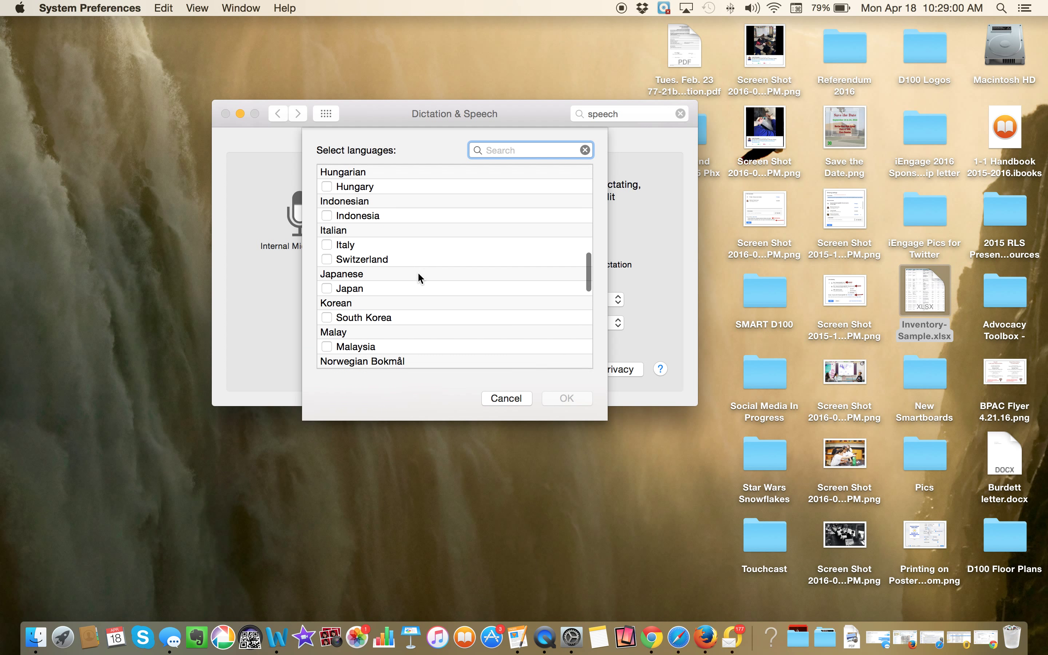
scroll(418, 277, down, 3)
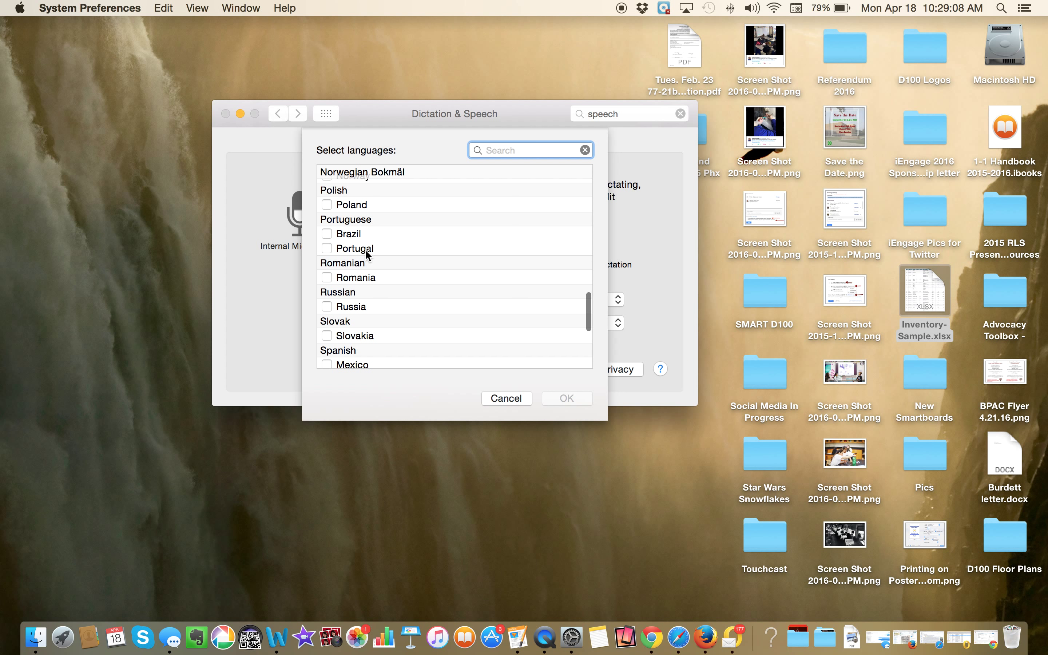
scroll(363, 254, down, 5)
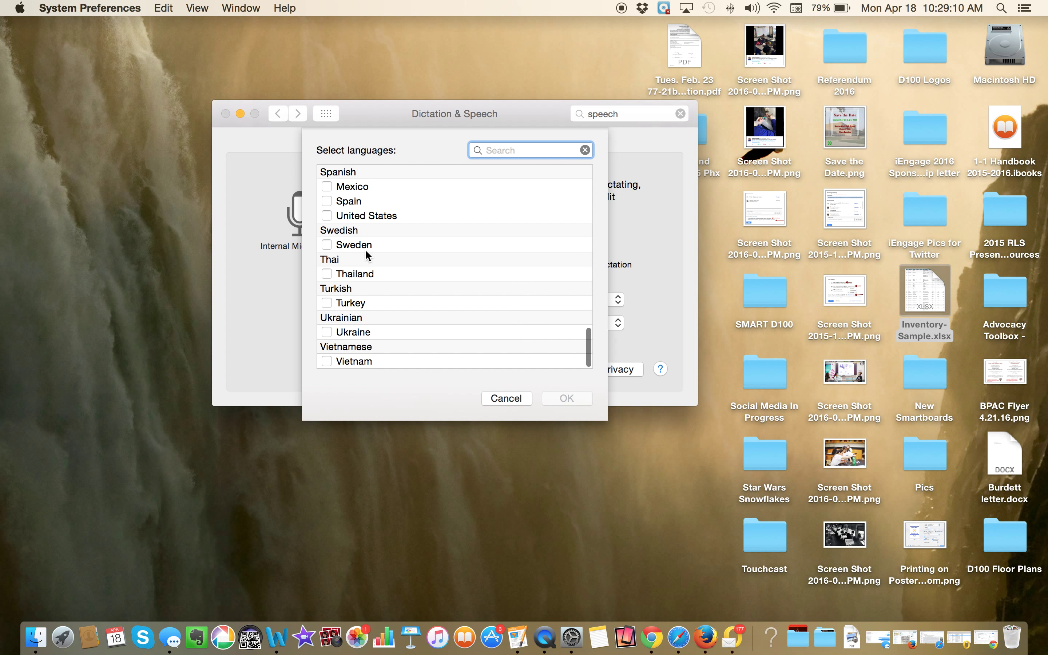
scroll(364, 251, up, 1)
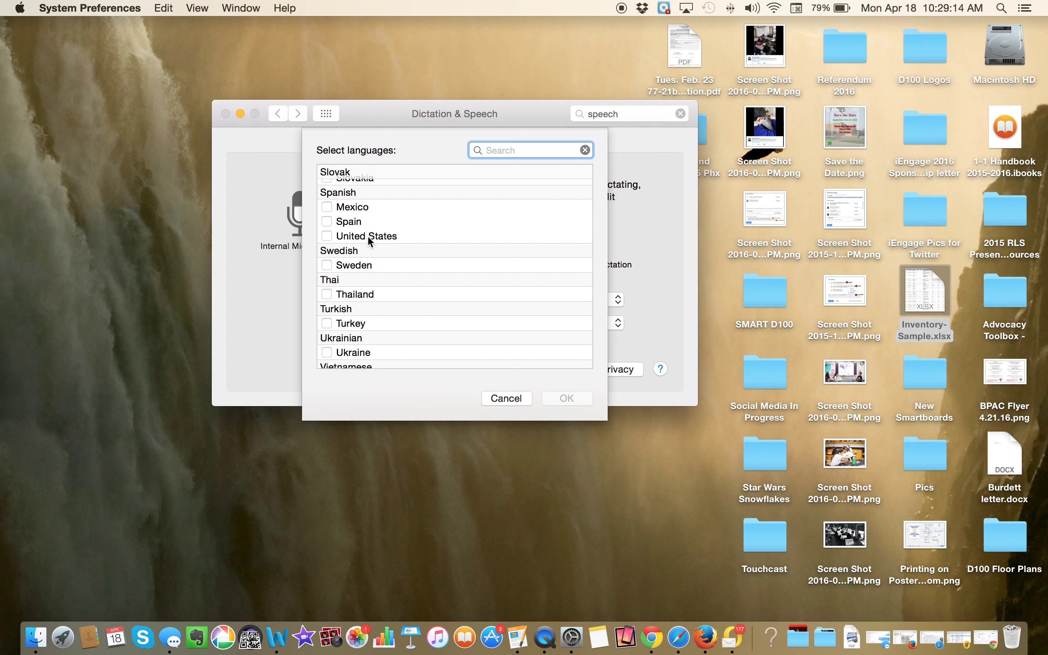
scroll(367, 235, down, 3)
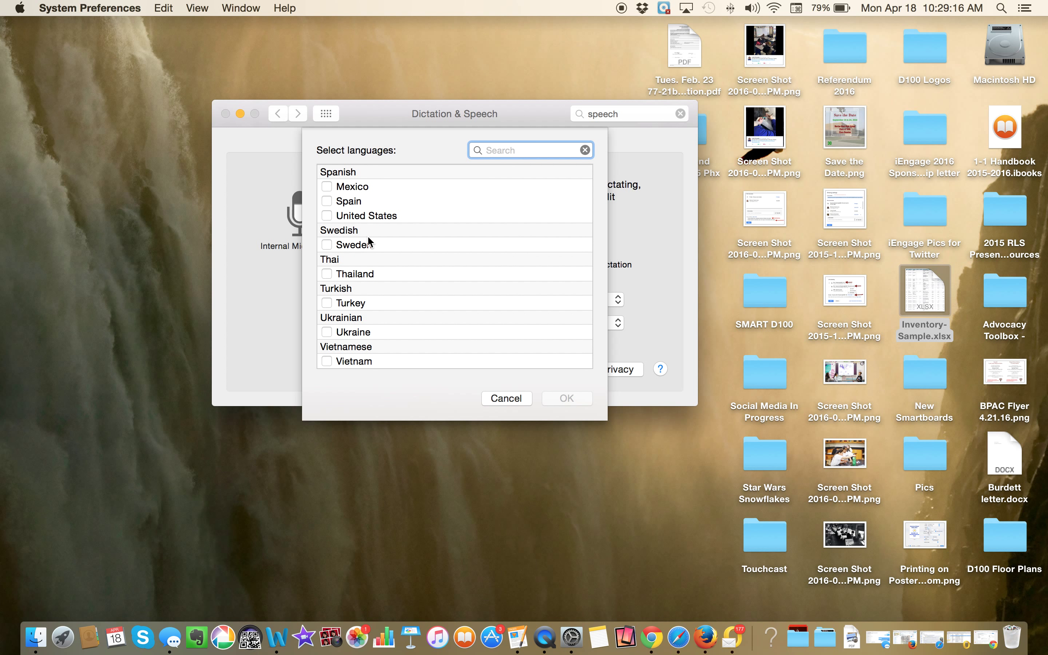
scroll(369, 241, up, 4)
scroll(368, 241, up, 10)
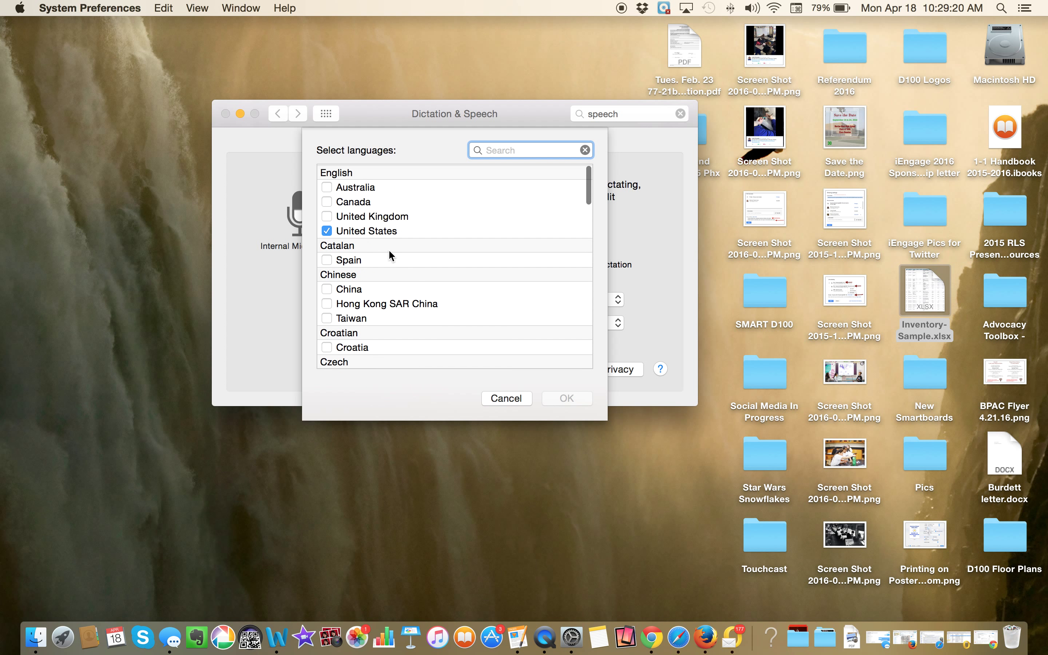
Cancel the language list without adding any, then close System Preferences
click(509, 398)
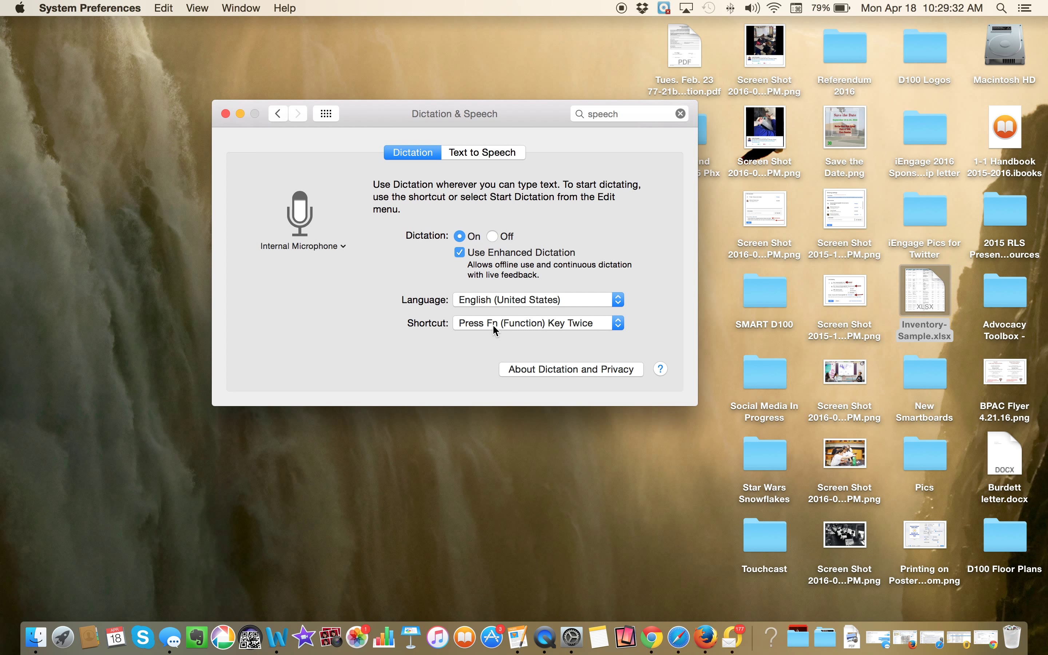
click(226, 114)
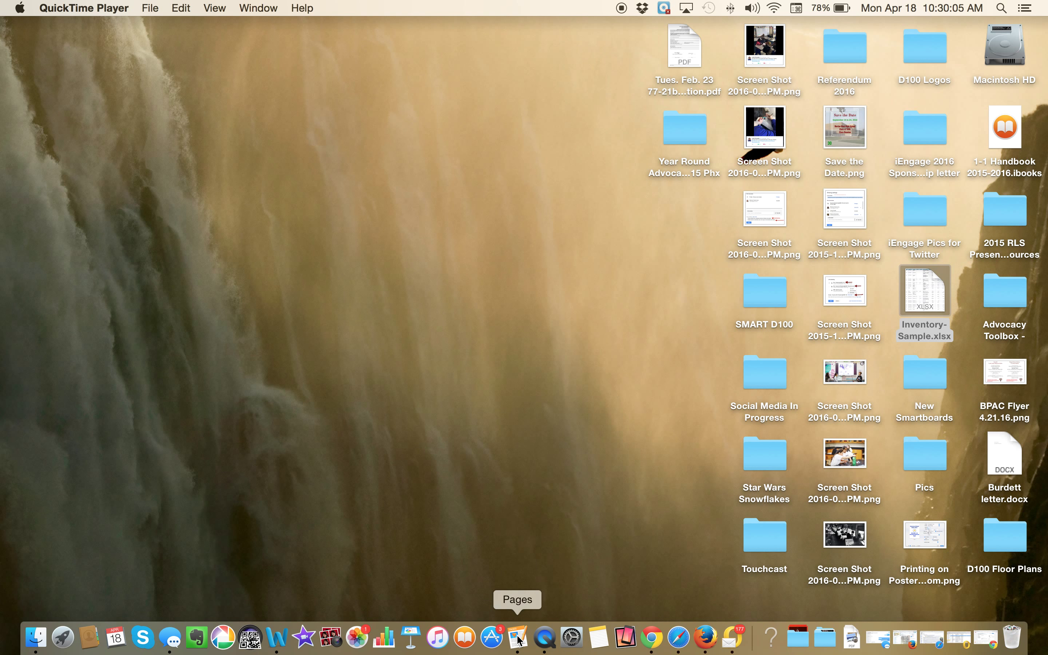
Launch Pages from the Dock
click(518, 638)
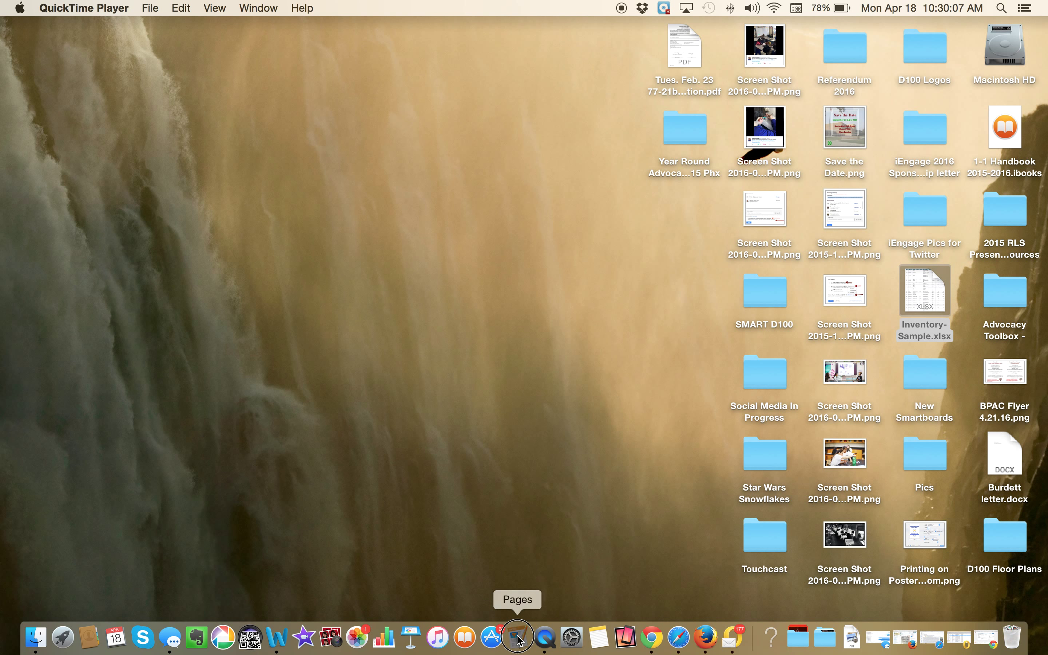
Create a Blank template document and move its window further right
click(334, 378)
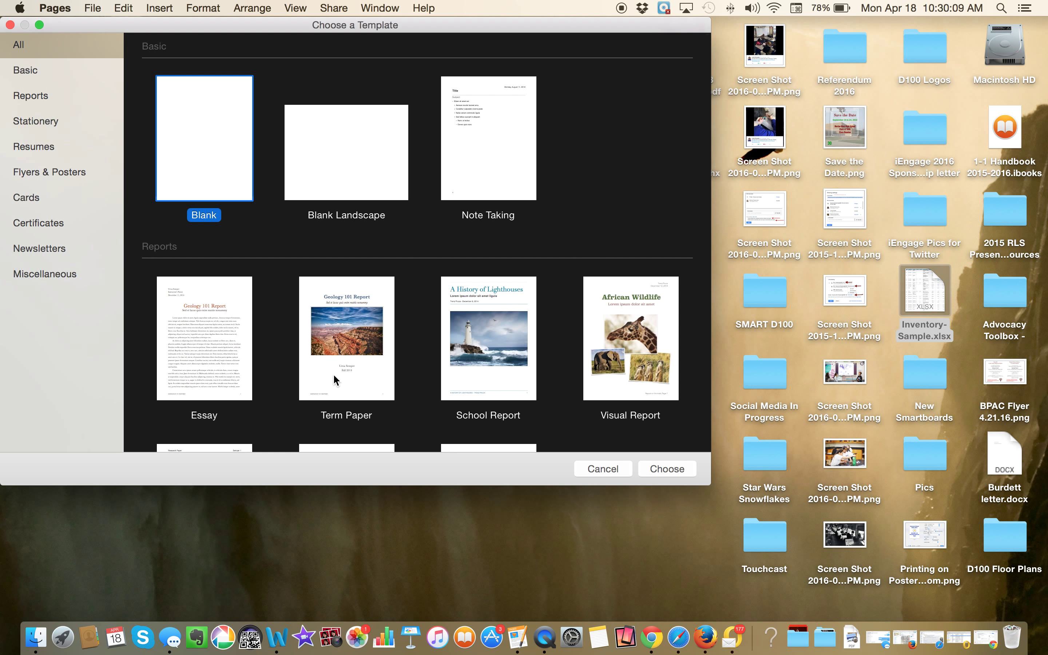
double_click(201, 124)
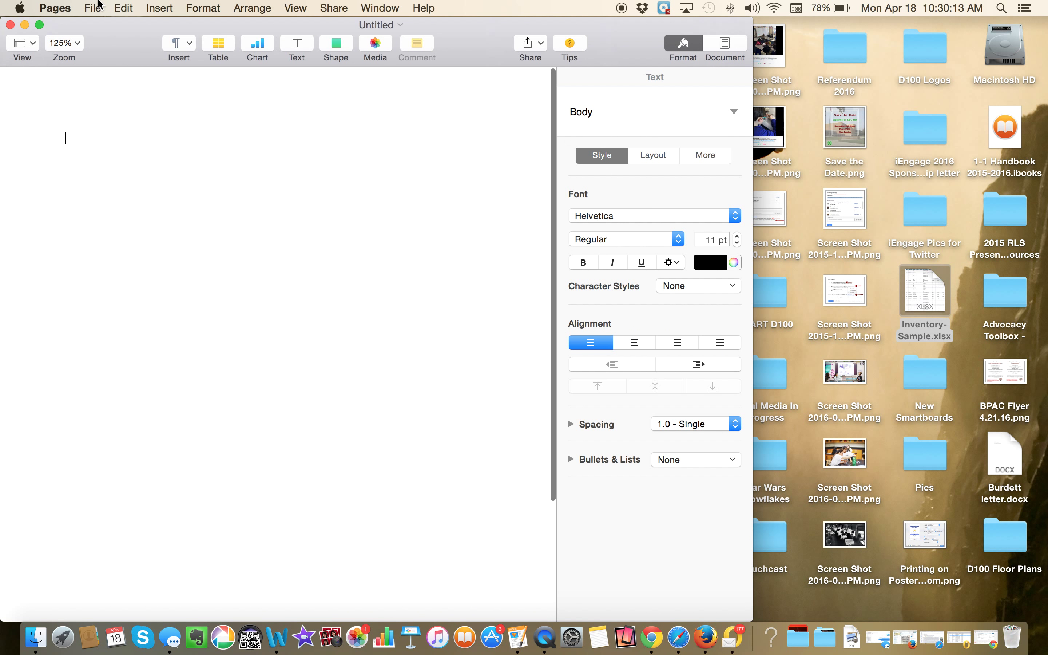
drag(115, 33, 253, 28)
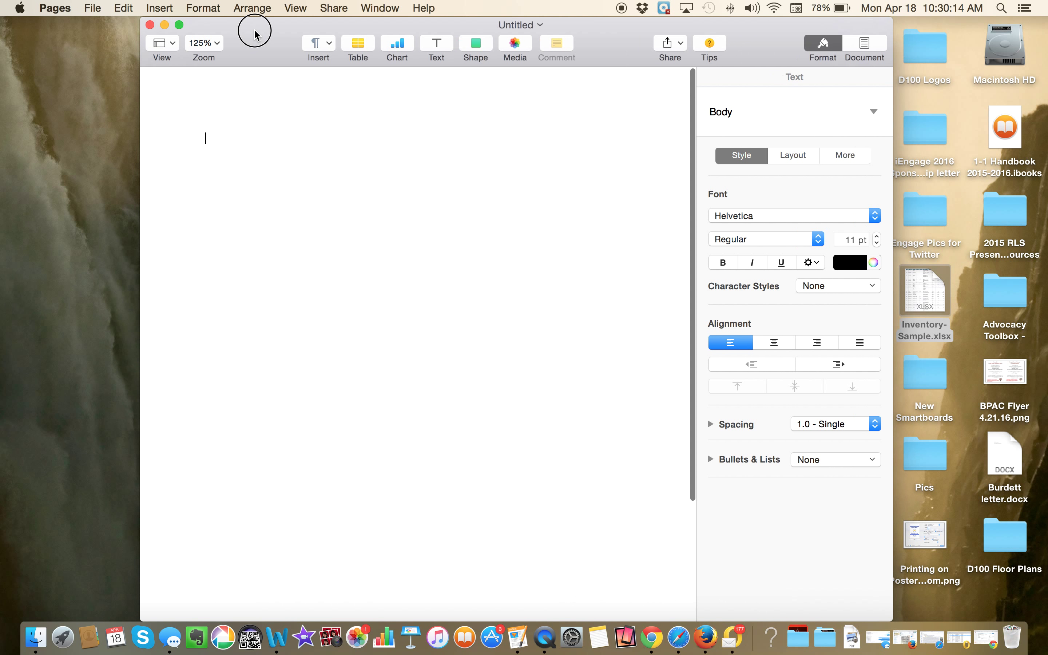
click(160, 7)
mouse_move(124, 5)
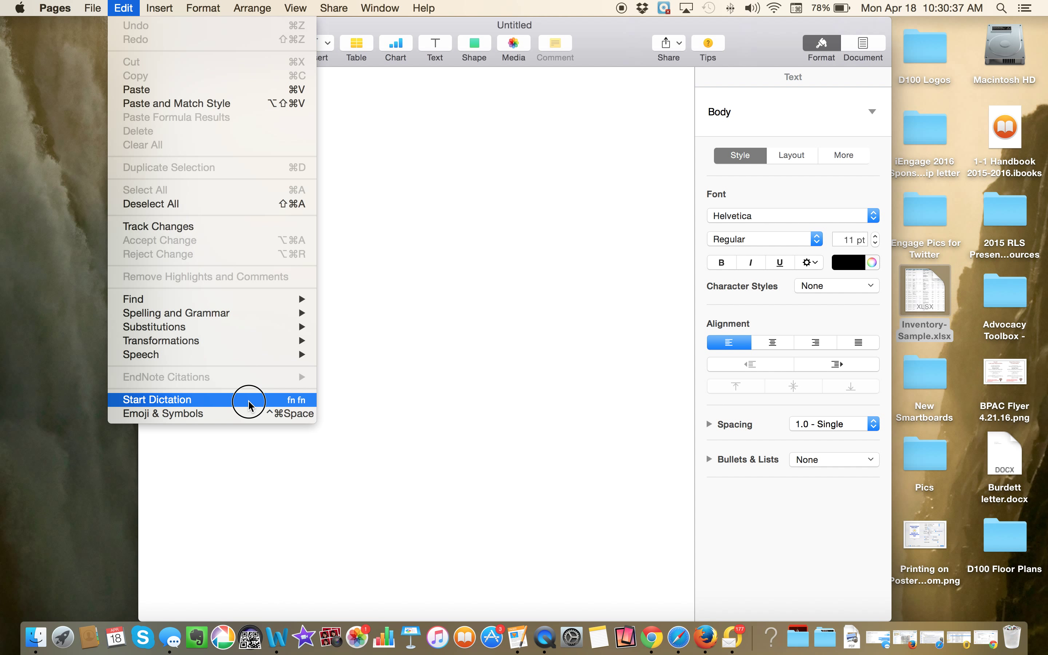
Start dictation and speak a paragraph about recording, punctuation, the delay and turning dictation off
click(249, 401)
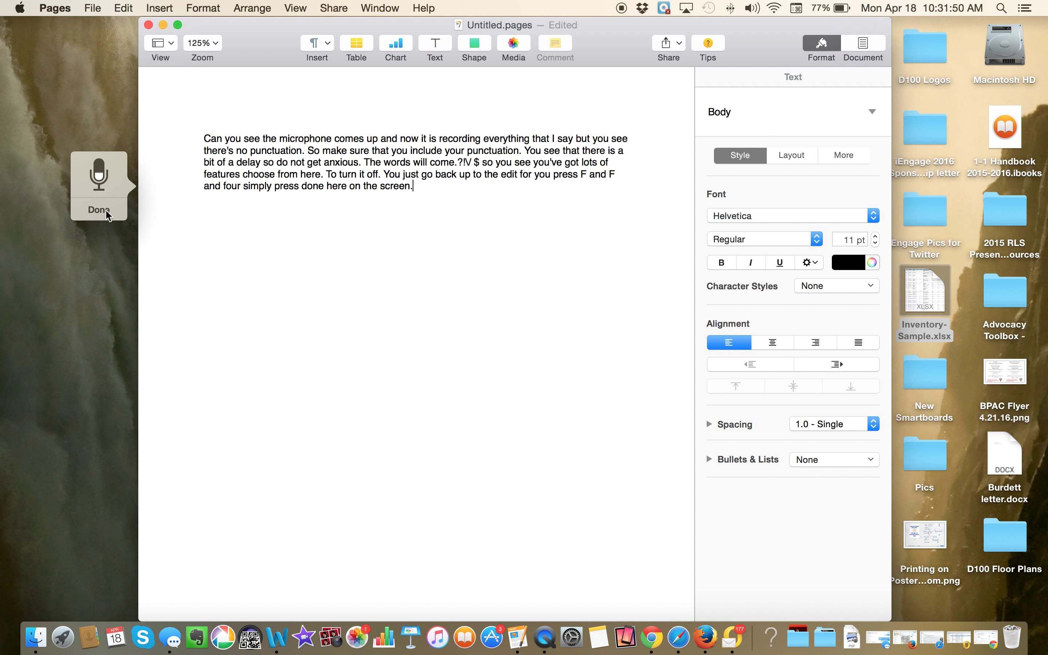
Finish dictating, then open and close Show Spelling and Grammar without changing the paragraph
click(107, 214)
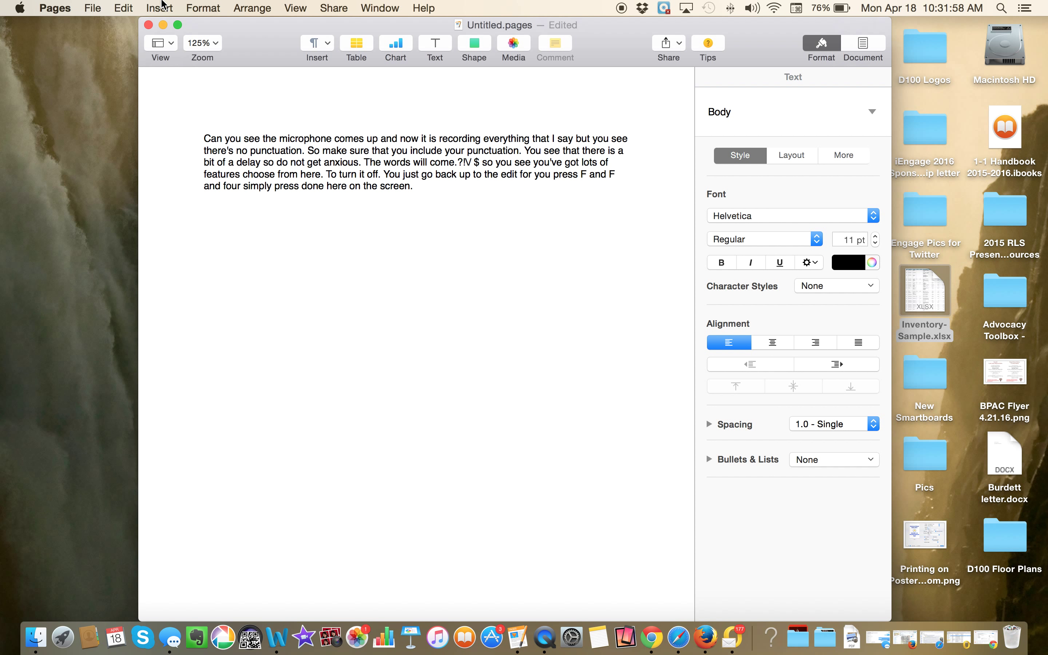
click(124, 7)
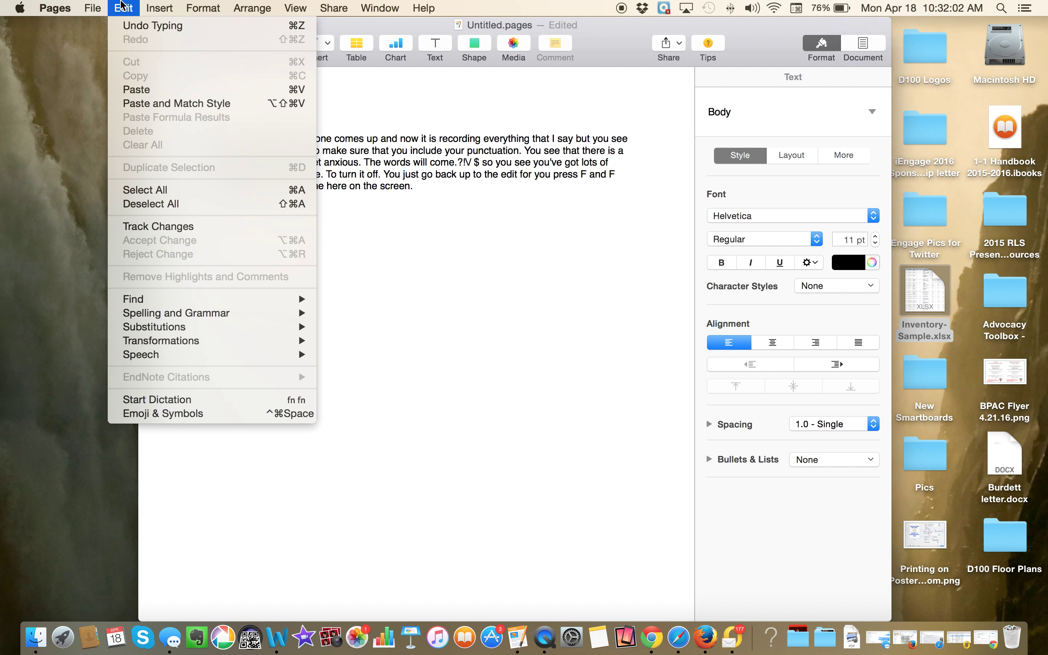
mouse_move(239, 312)
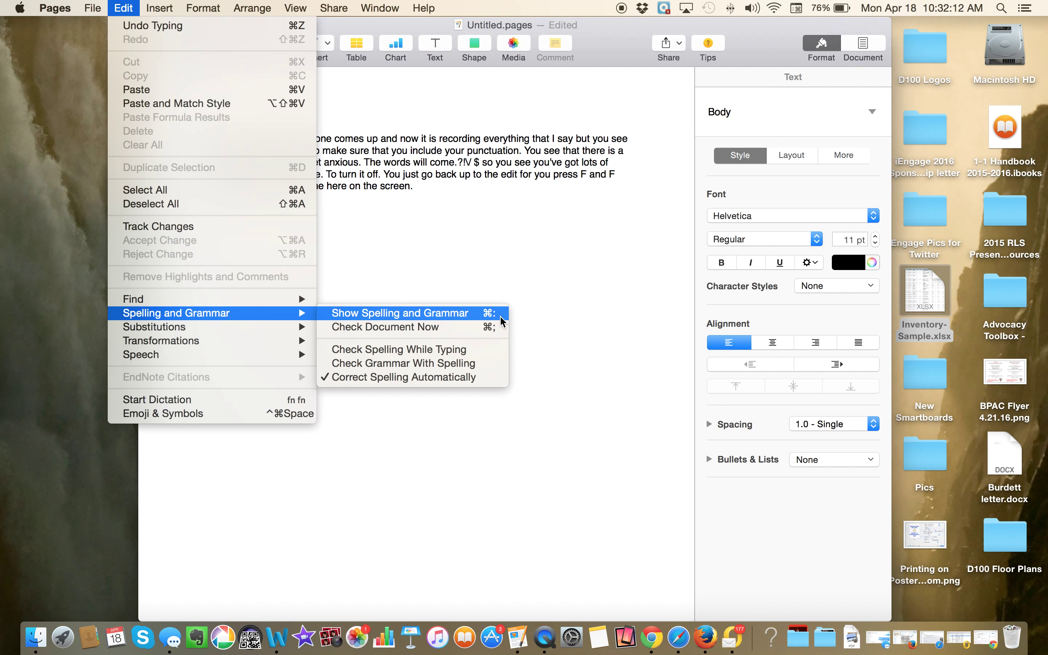
click(488, 315)
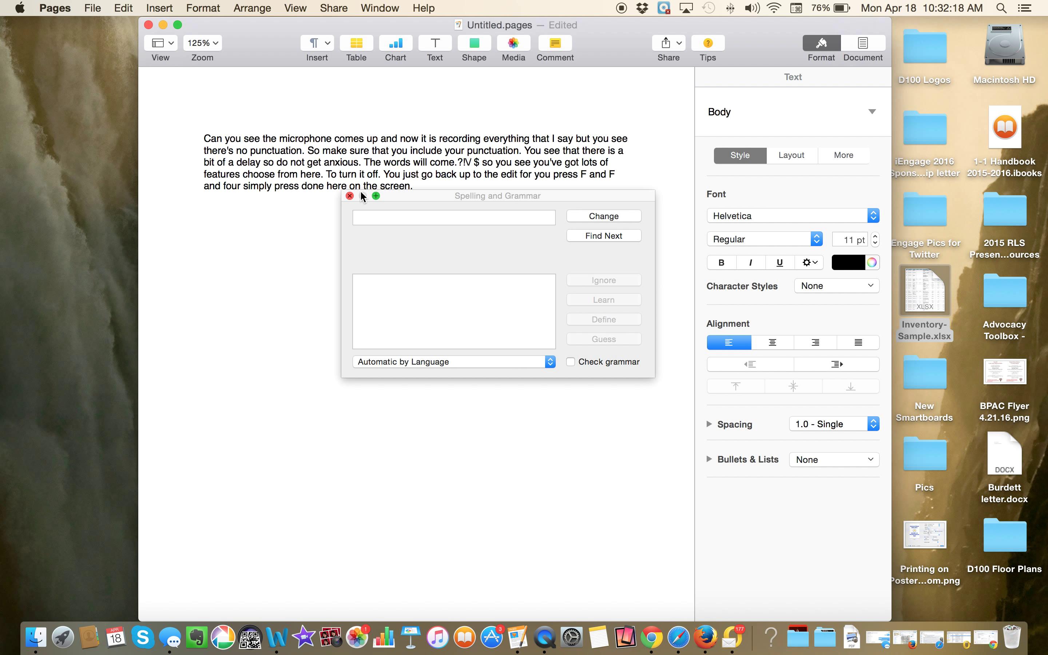
click(349, 196)
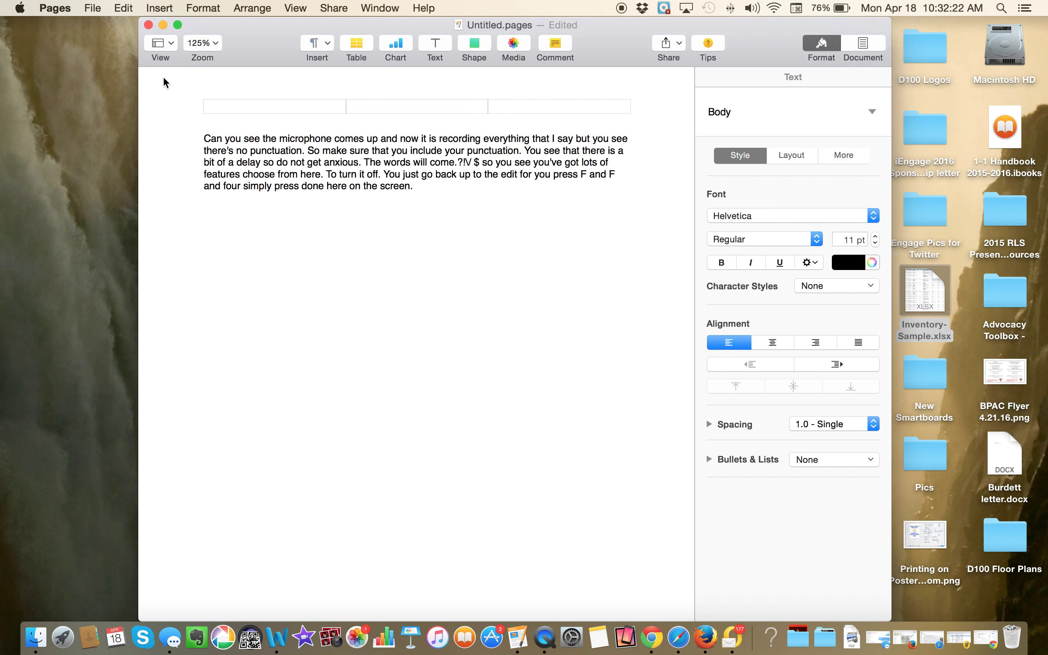
Use Edit > Speech > Start Speaking to hear the dictated paragraph
click(121, 8)
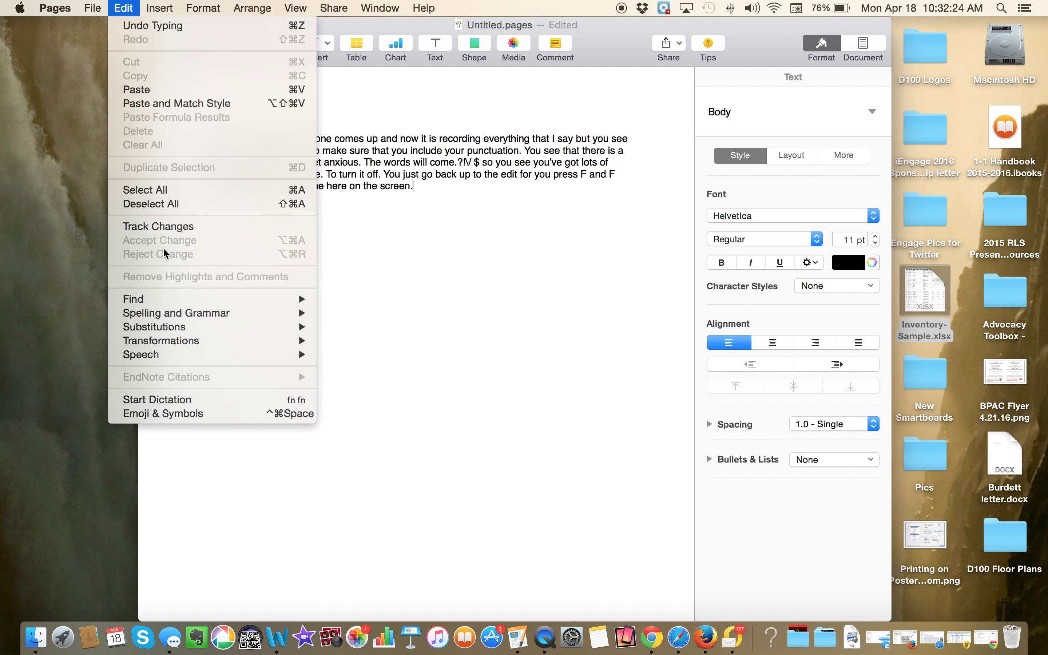
mouse_move(195, 355)
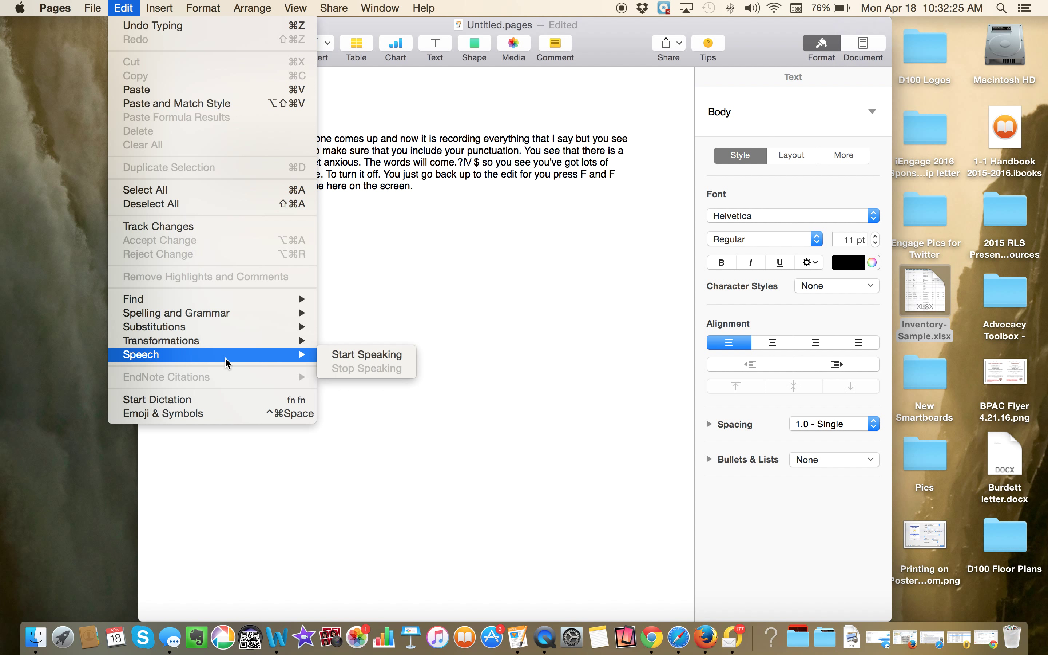
click(351, 354)
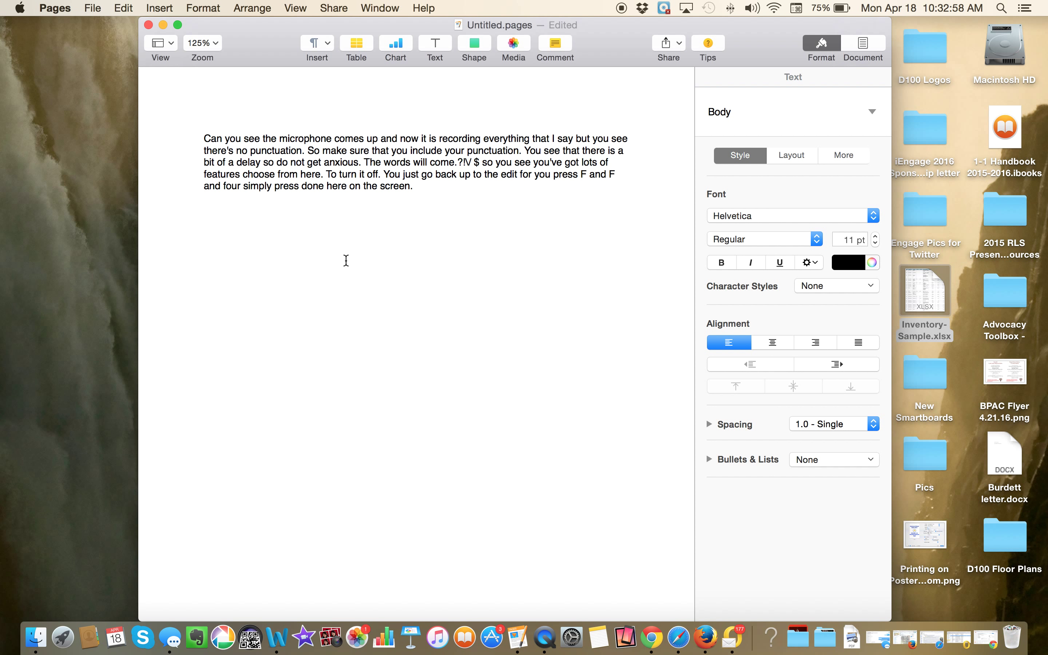
Insert 'to' between 'features' and 'choose', then place the cursor after 'screen.'
click(244, 173)
text(to)
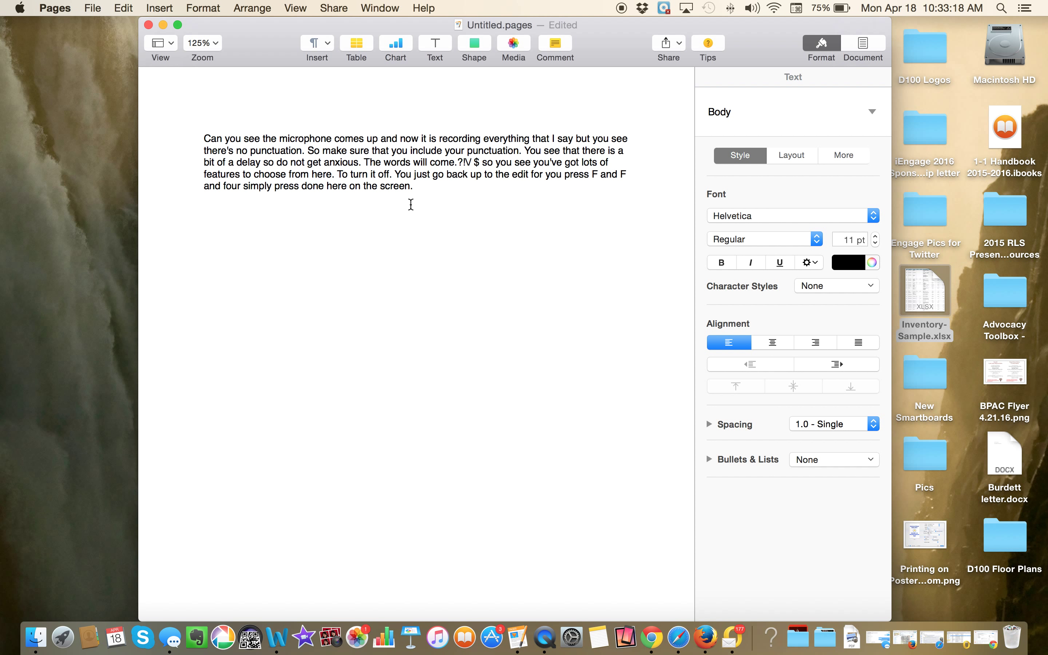
click(424, 190)
Select the whole dictated paragraph in Pages, then launch Microsoft Word from the Dock
drag(424, 189, 188, 116)
key(super+c)
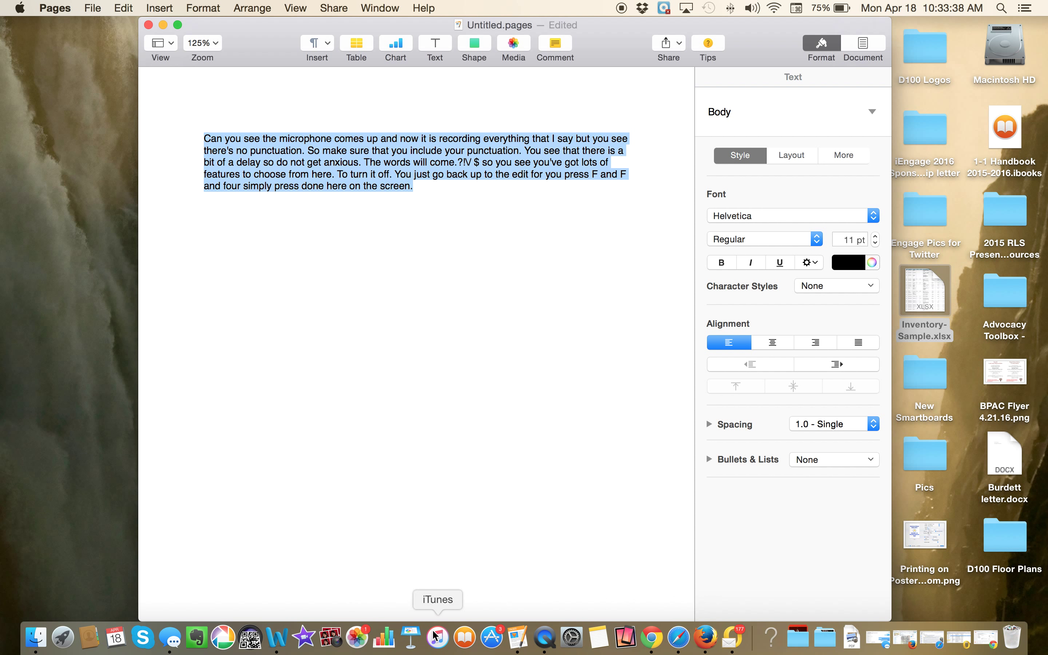
click(276, 637)
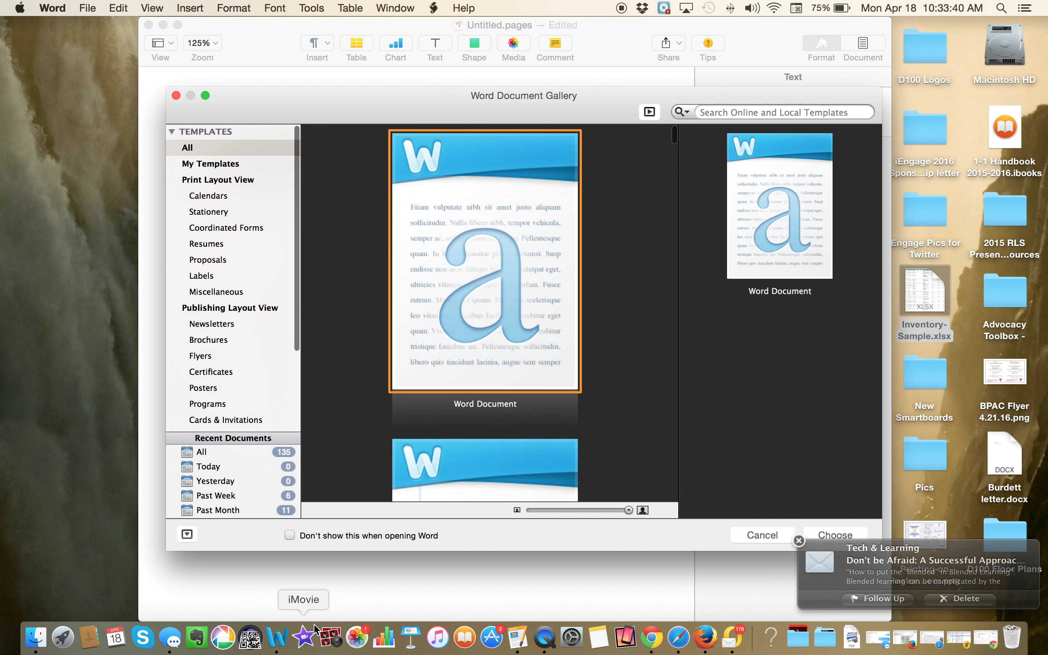
Create a new blank Word document and paste the copied paragraph into it
double_click(473, 290)
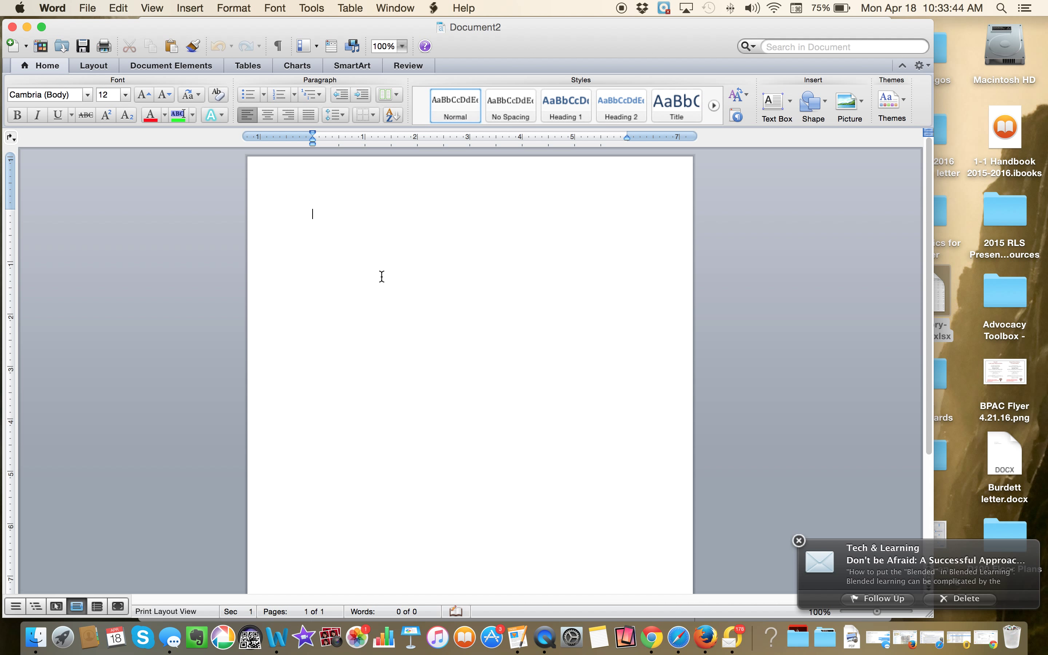
key(super+v)
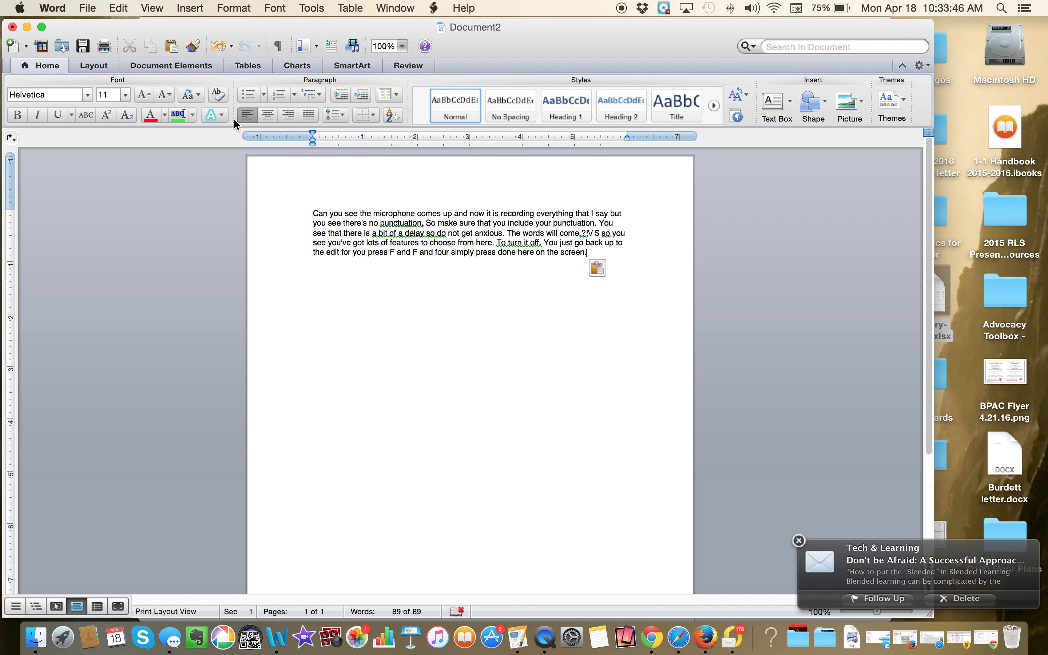
click(119, 7)
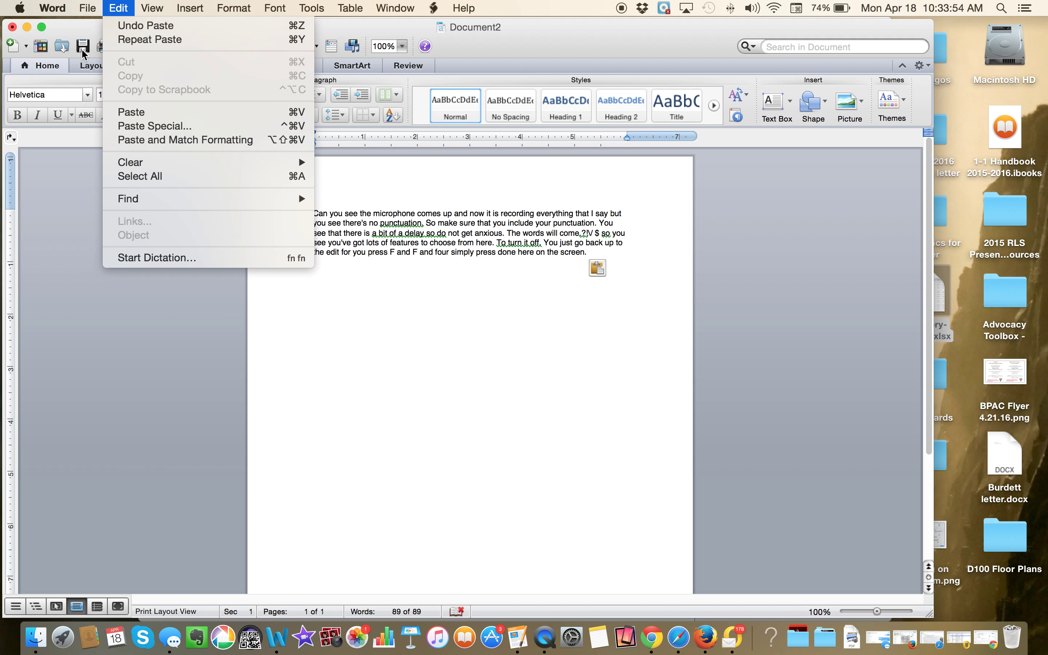
click(72, 21)
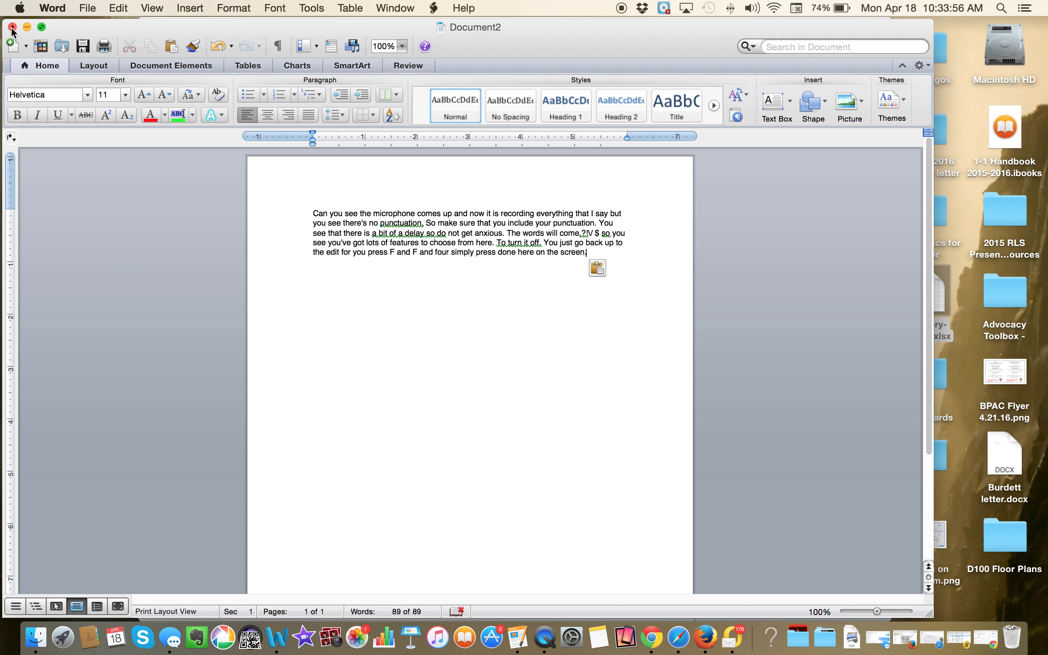
Close the Word document without saving and return to the Pages document
click(13, 27)
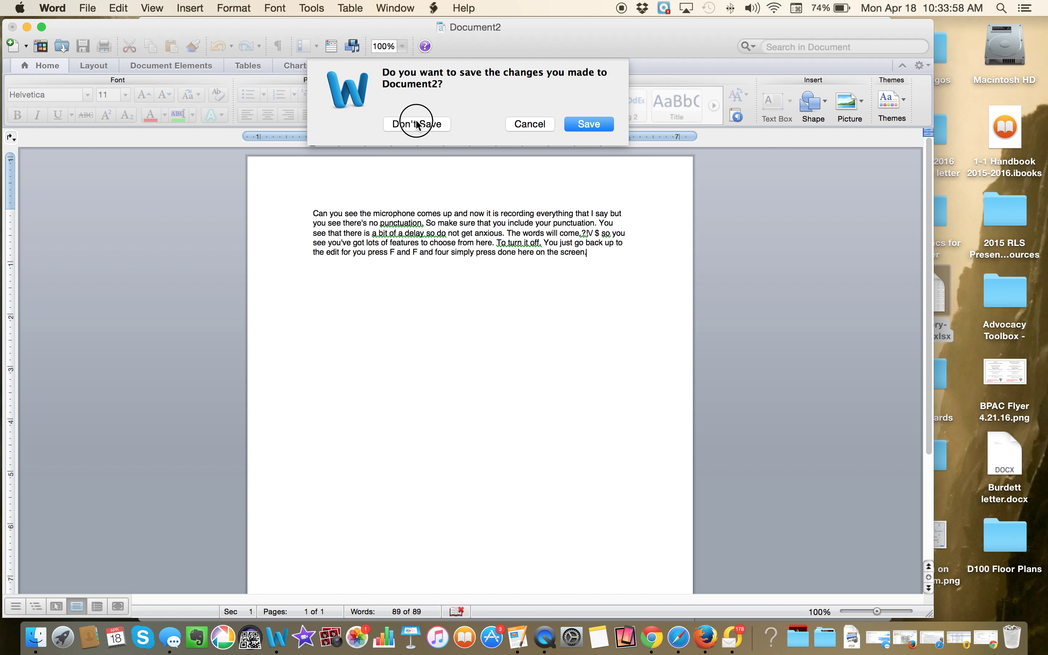
click(415, 125)
click(190, 41)
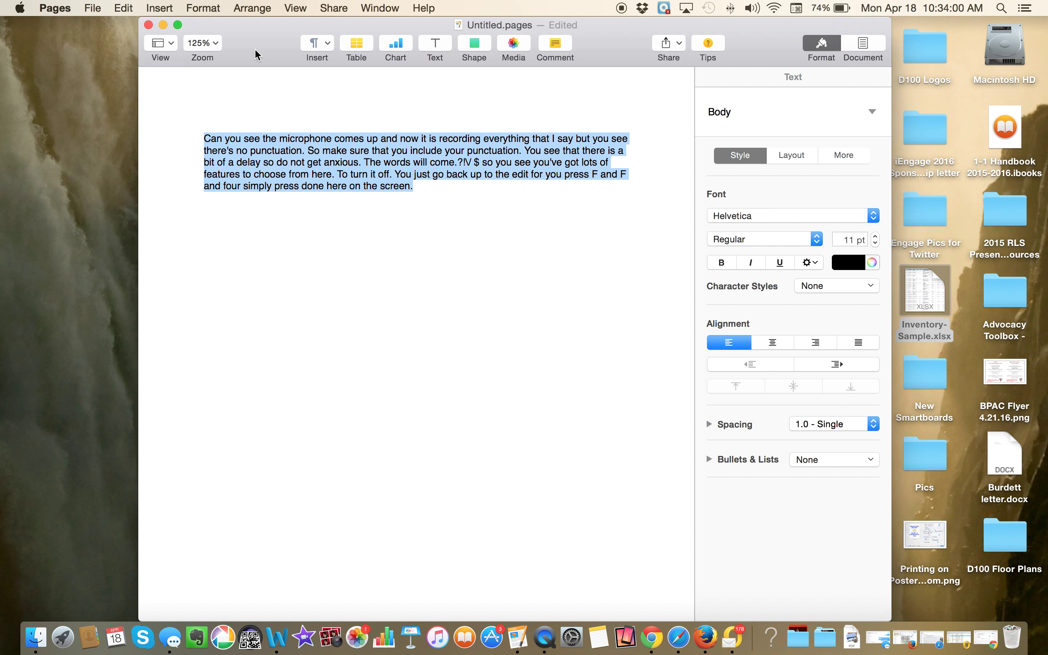